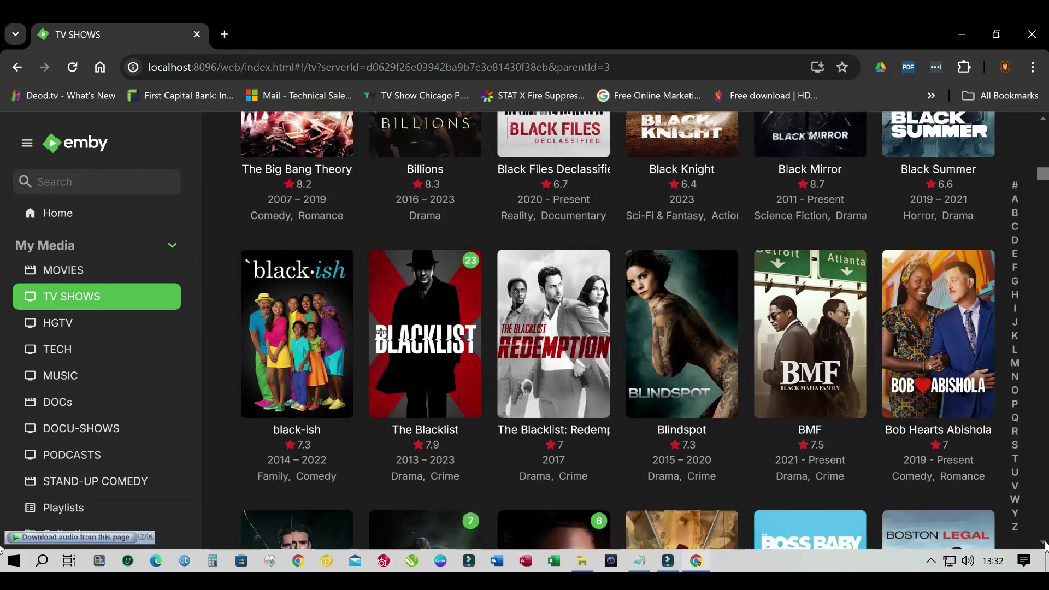
Open the Emby media library in the browser from the Emby server tray icon
scroll(1044, 545, down, 6)
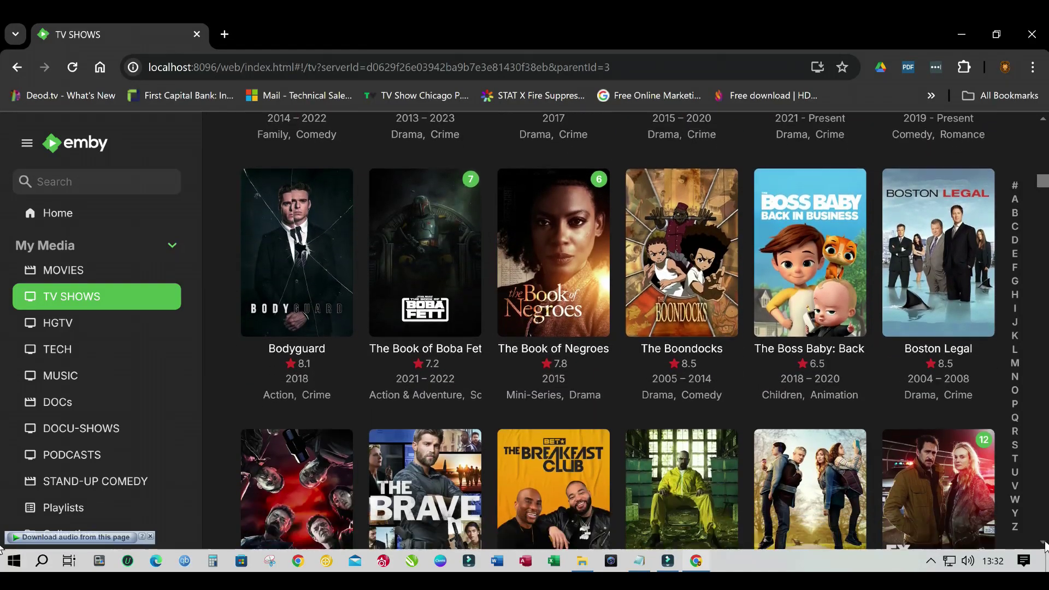
scroll(1045, 545, down, 3)
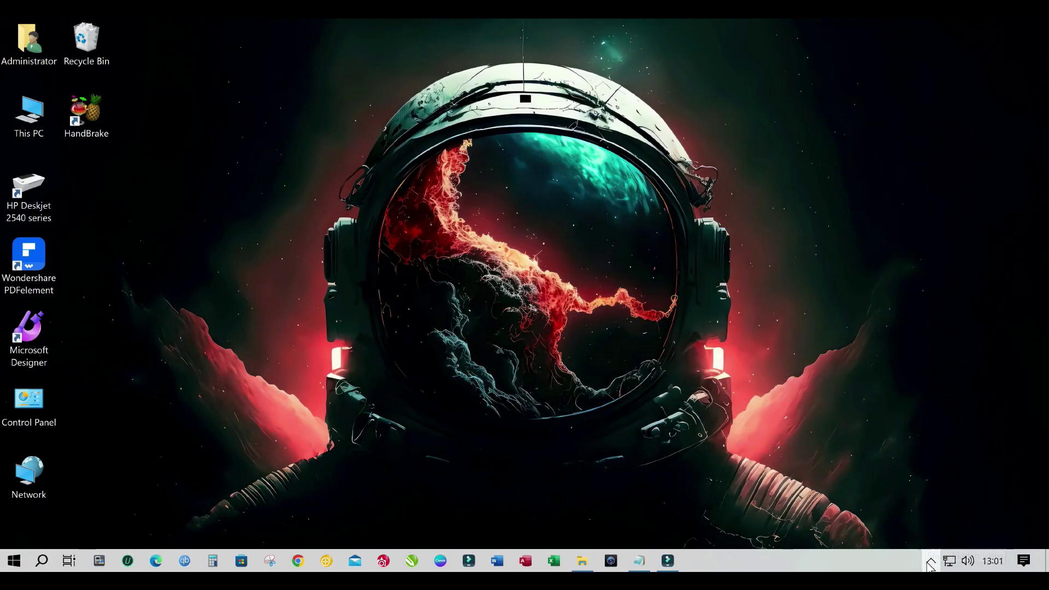
click(932, 559)
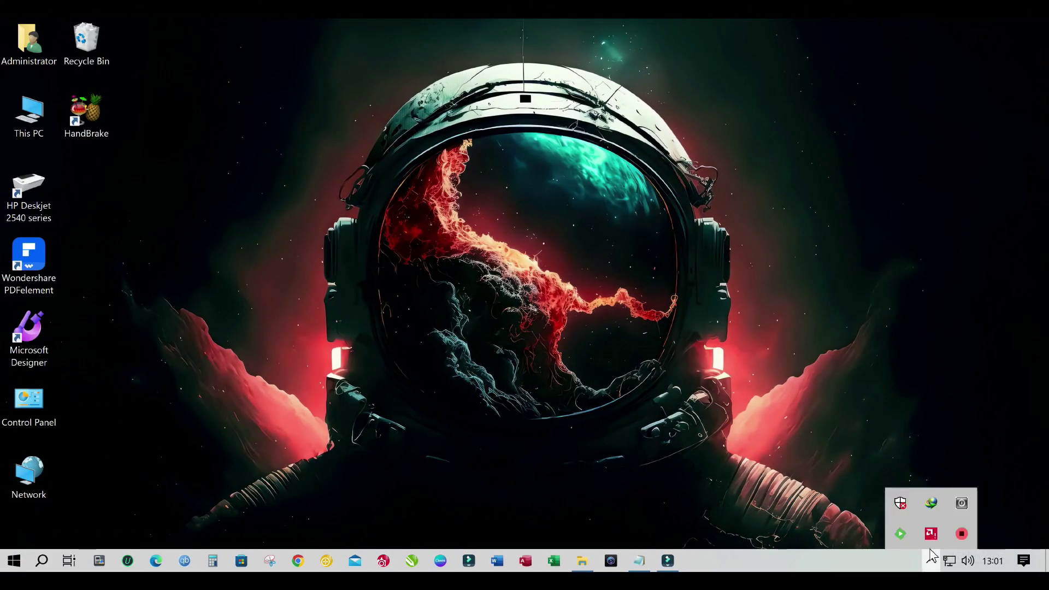
right_click(900, 534)
click(953, 432)
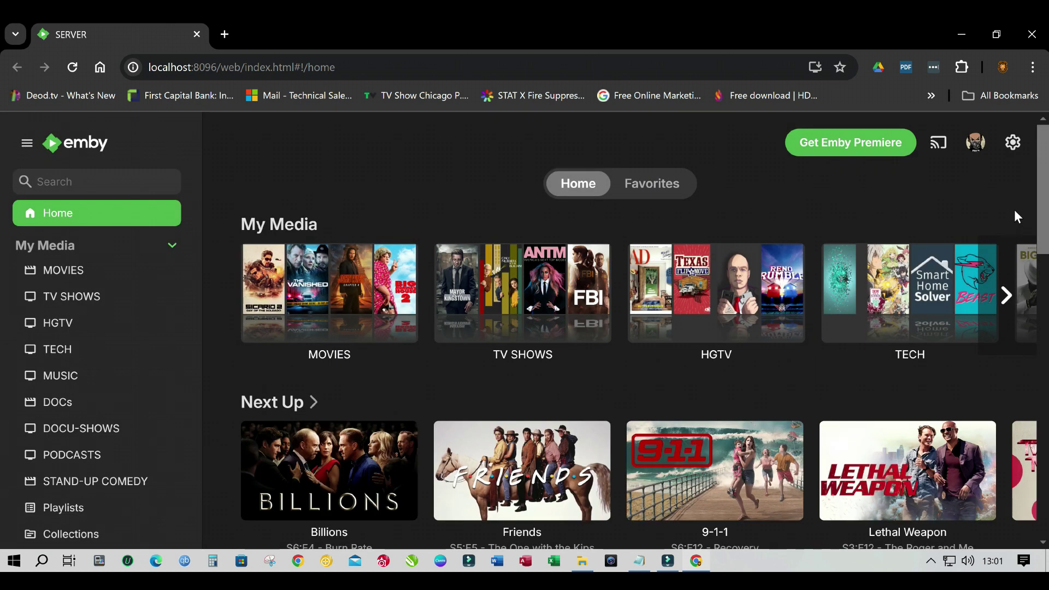
Page through Latest TV SHOWS and open the Halo series detail page
scroll(628, 328, down, 8)
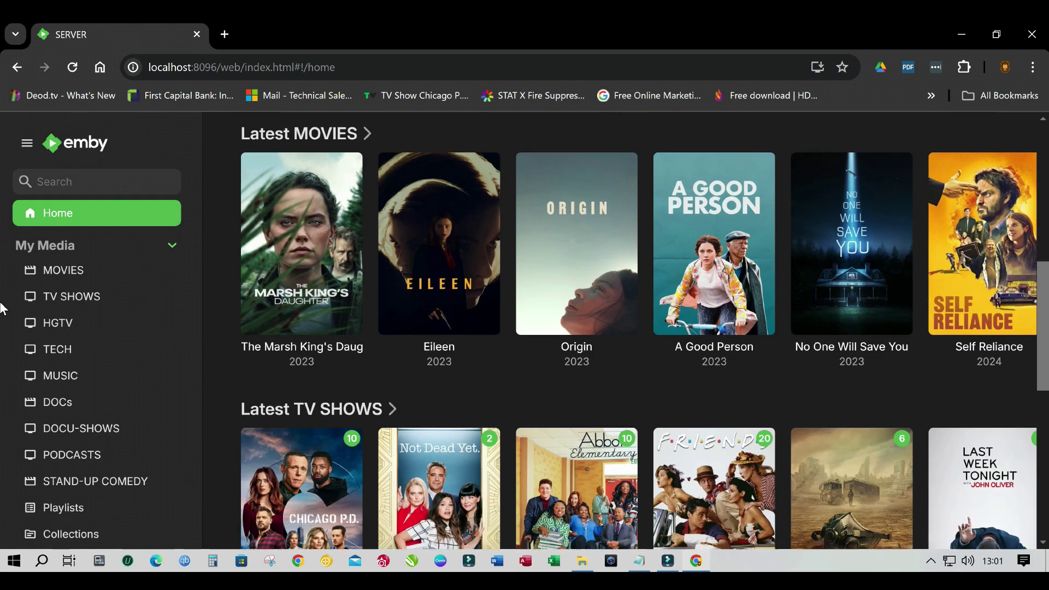
scroll(2, 309, down, 3)
click(1006, 352)
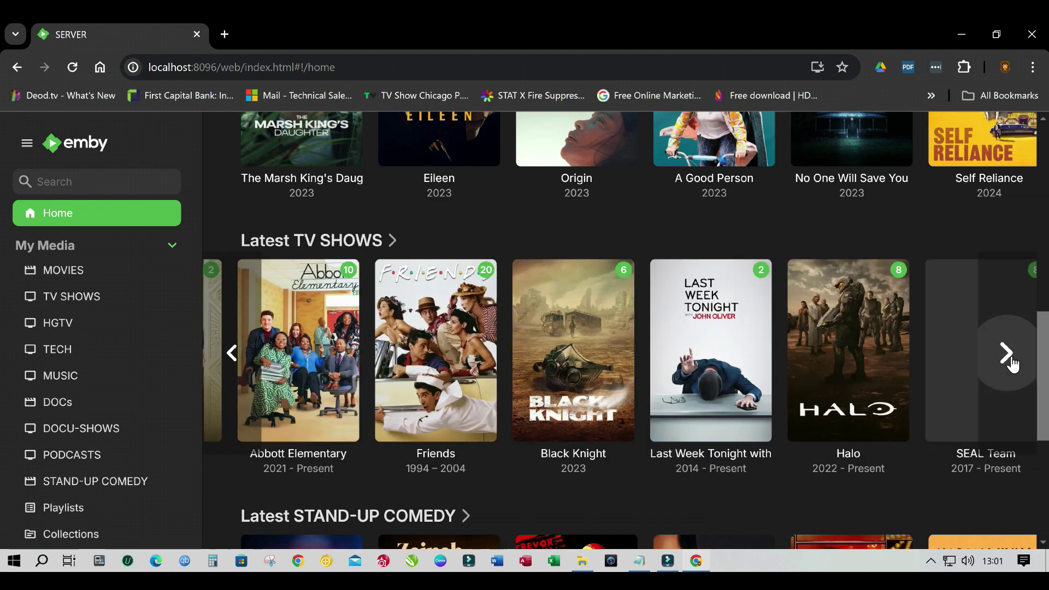
click(1012, 363)
click(381, 298)
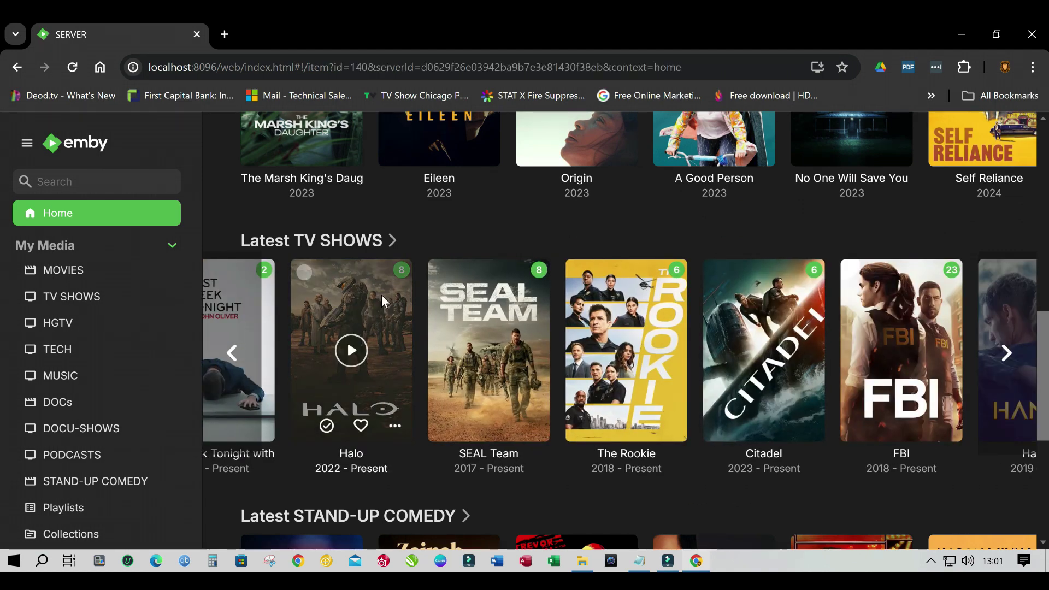
scroll(1043, 210, down, 2)
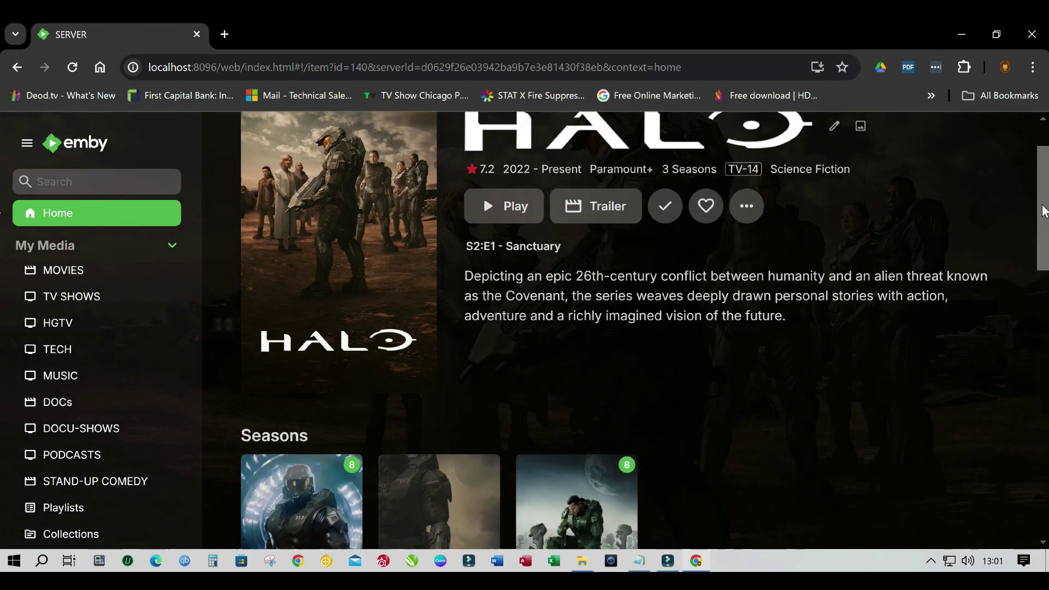
drag(1044, 210, 1042, 184)
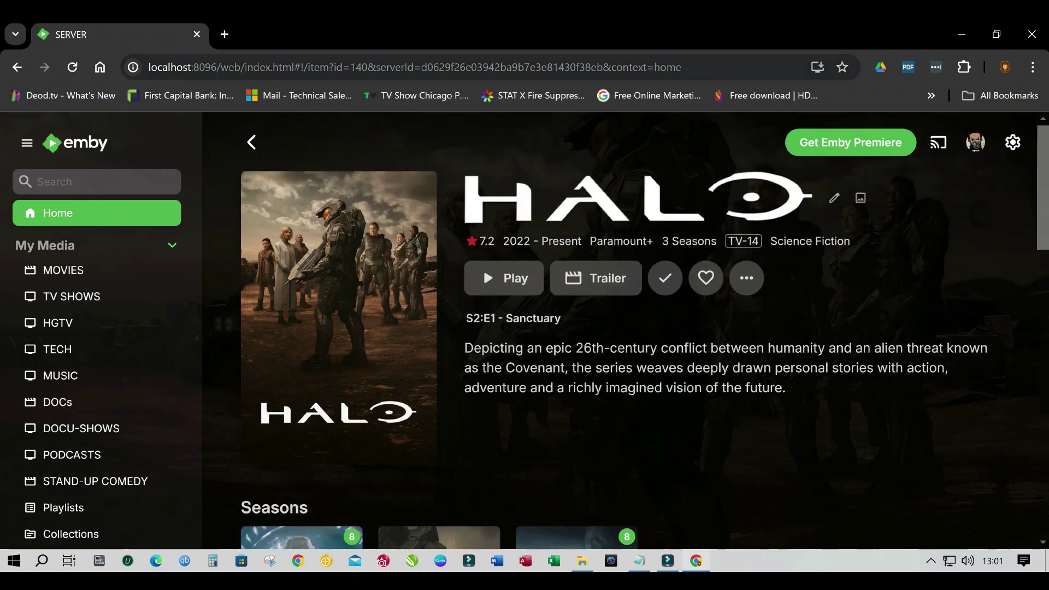
Go to YouTube in a new tab and search for 'Halo Tv Show Them song'
click(224, 33)
text(Y)
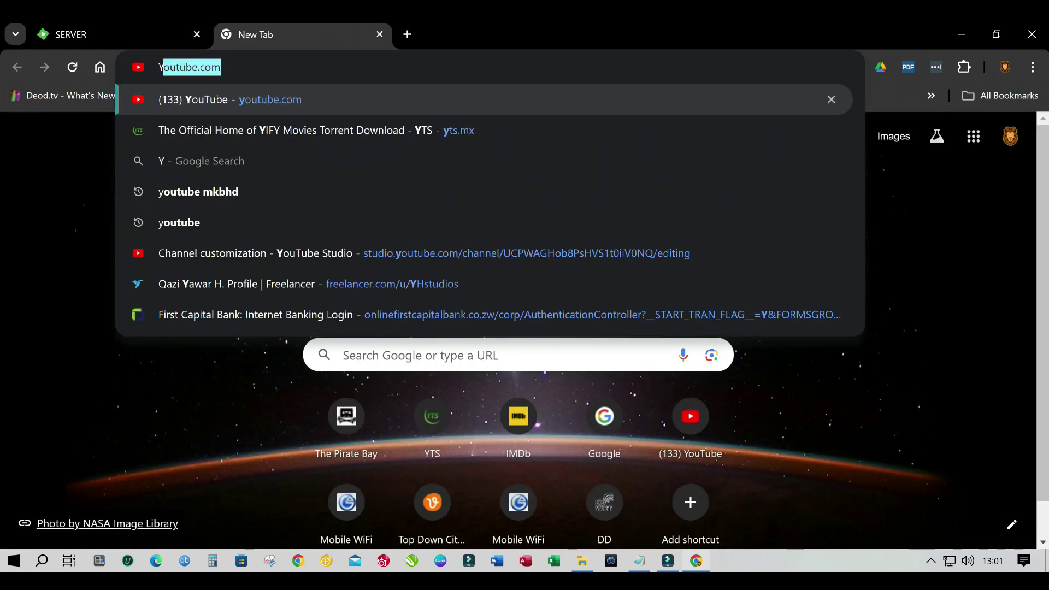
text(OU)
key(Return)
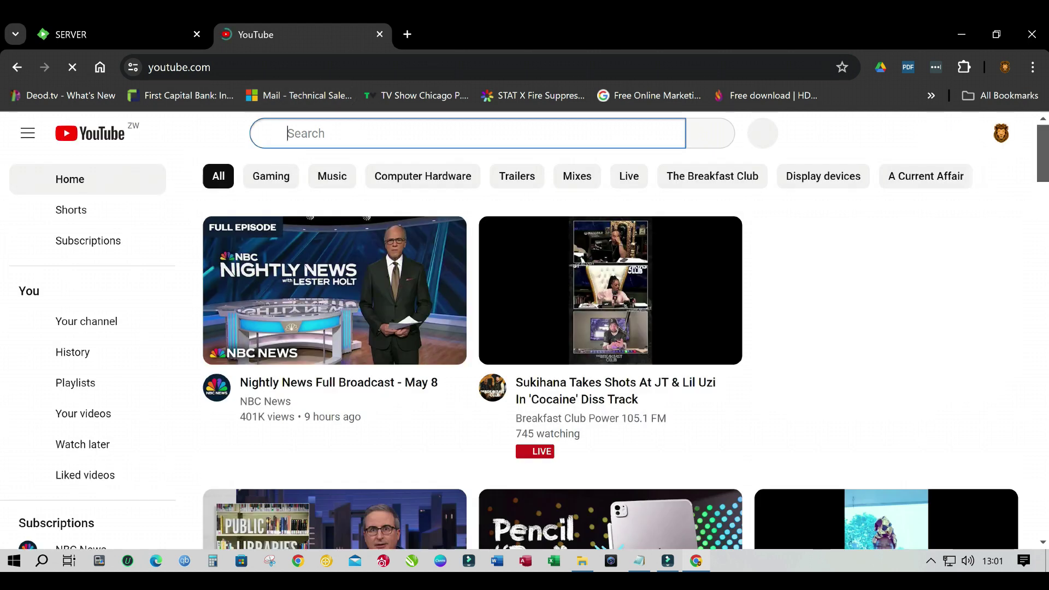
text(Halo )
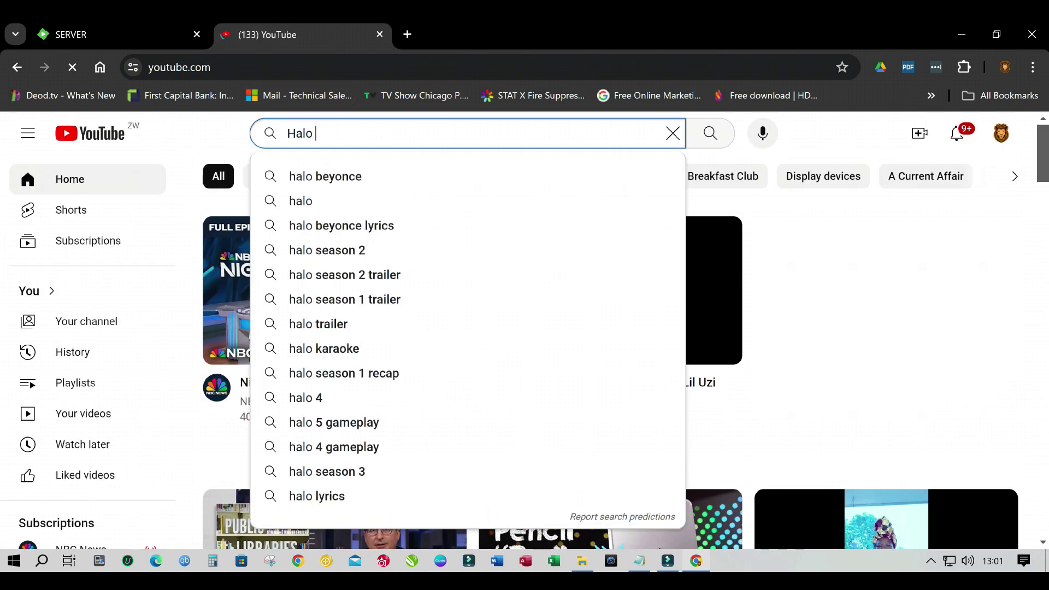
text(Tv Sg)
key(BackSpace)
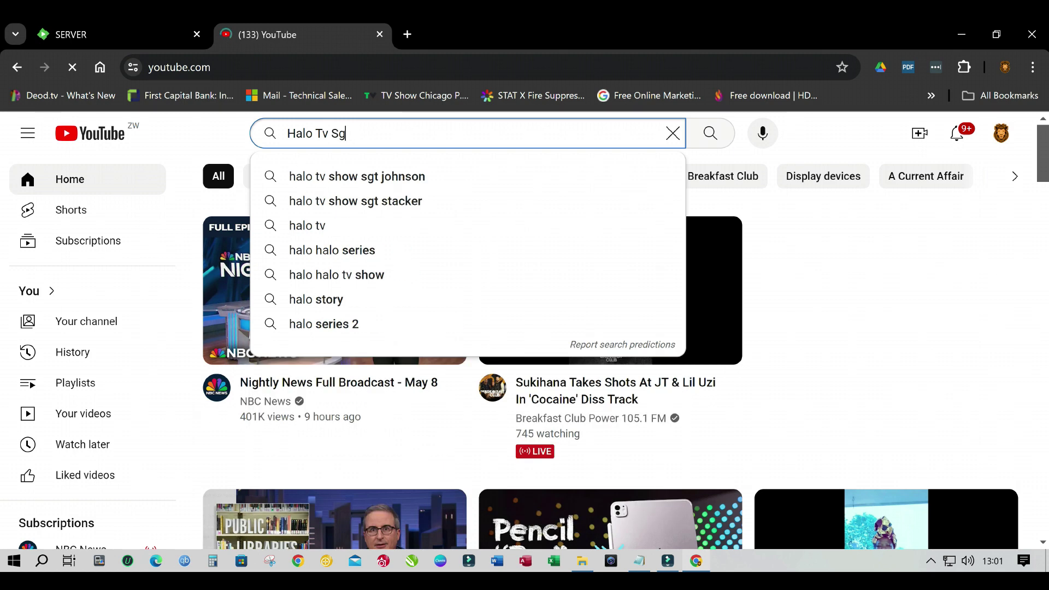
text(how )
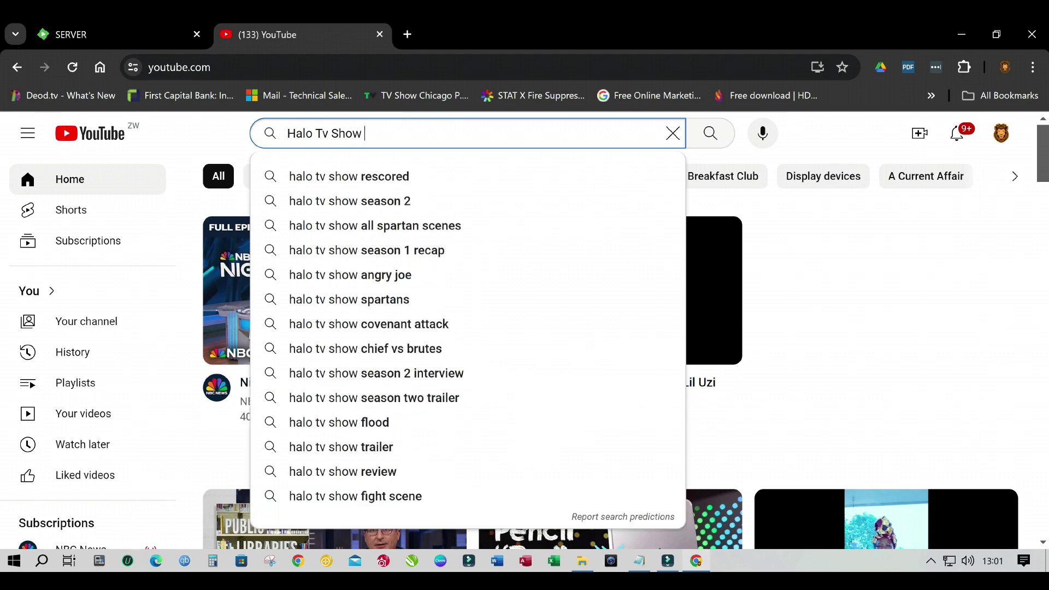
text(Them son)
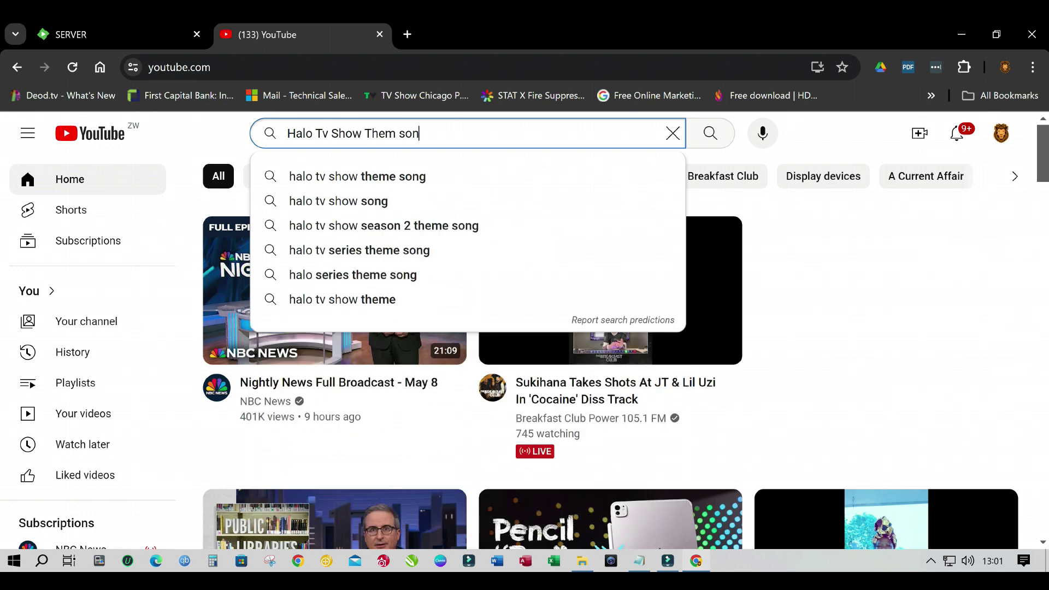
text(g)
key(Return)
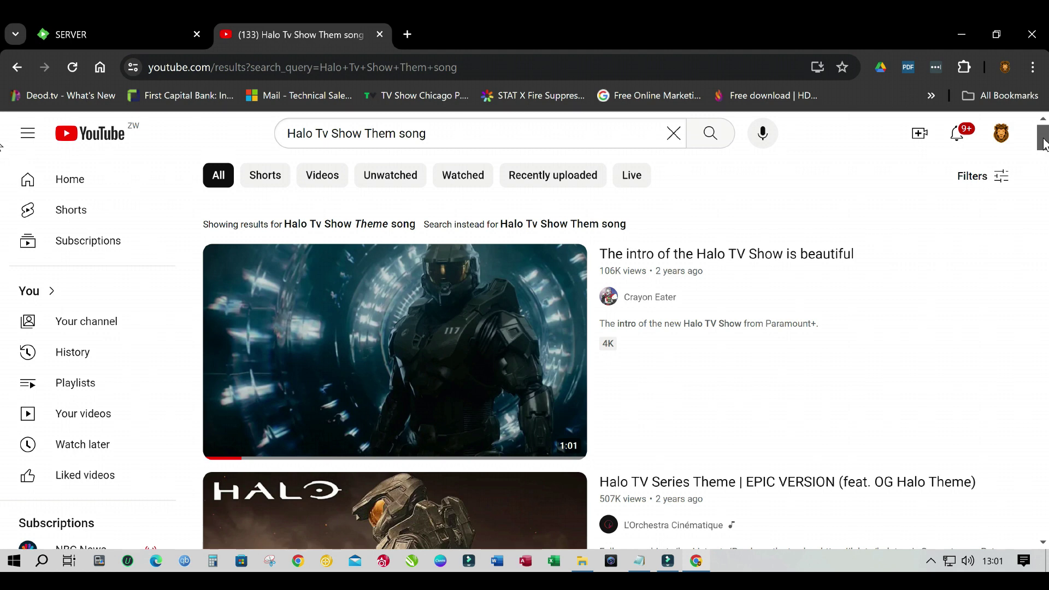
Play the 'Halo TV Series Theme | EPIC VERSION' video from the search results
mouse_move(1044, 143)
mouse_down()
mouse_move(1045, 185)
mouse_move(1044, 161)
mouse_up()
scroll(710, 206, up, 1)
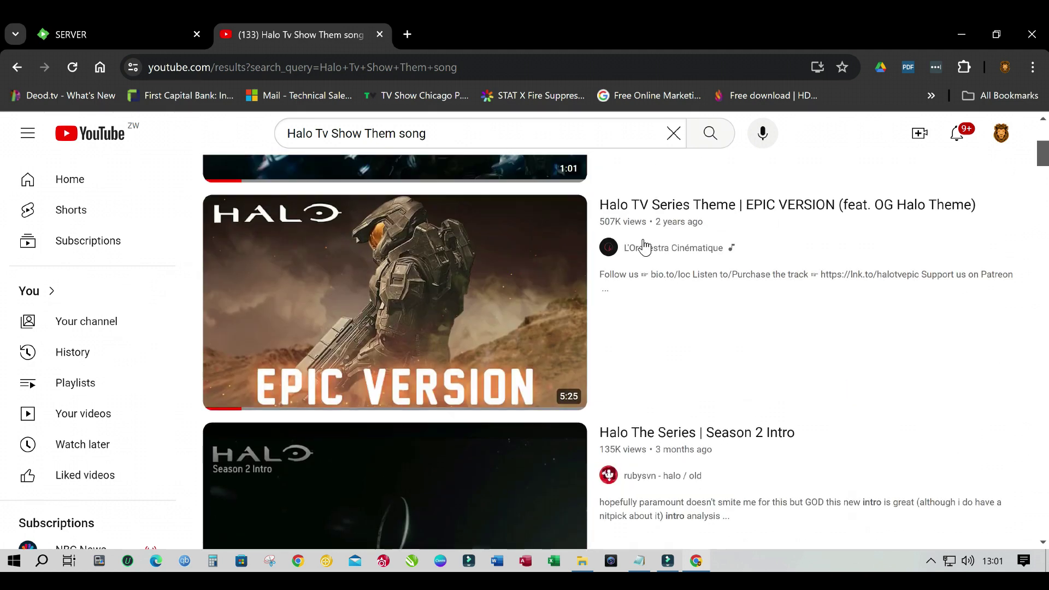
click(518, 263)
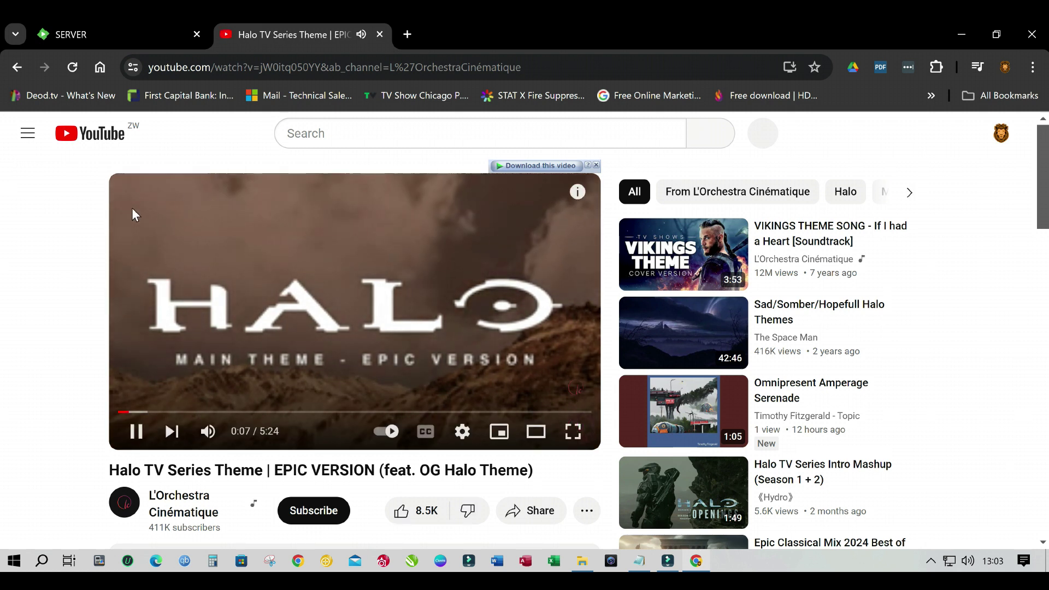
Pause the video and download it with IDM as a 144p MP4
click(137, 438)
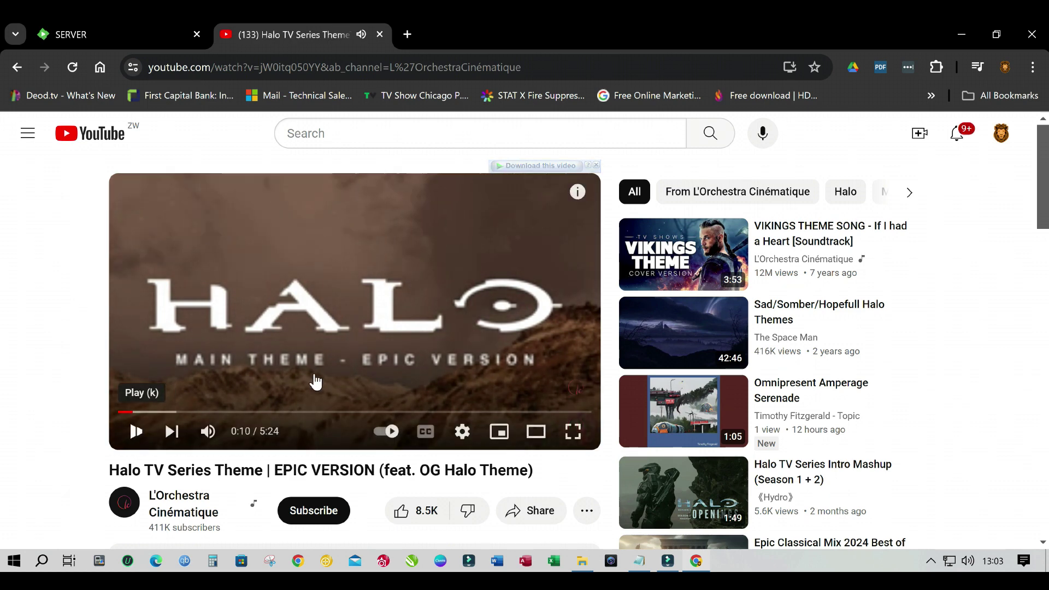
click(533, 167)
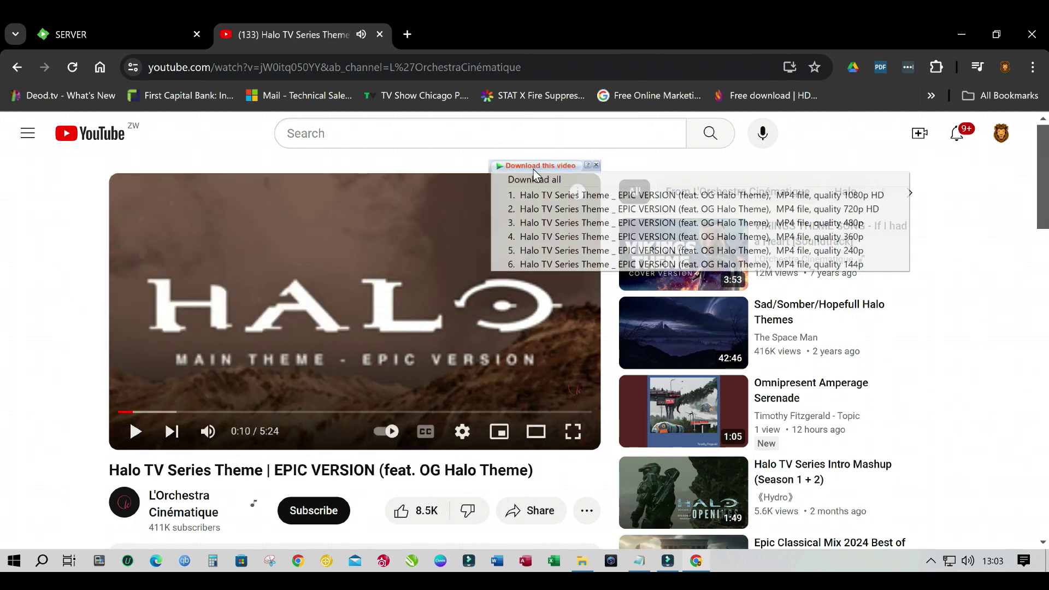
click(572, 266)
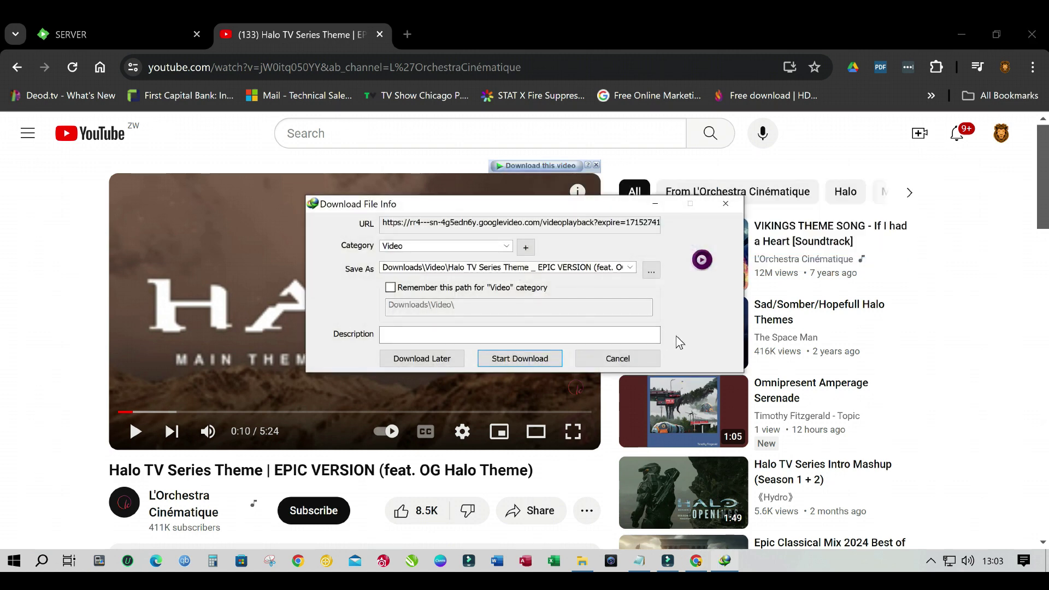
click(549, 360)
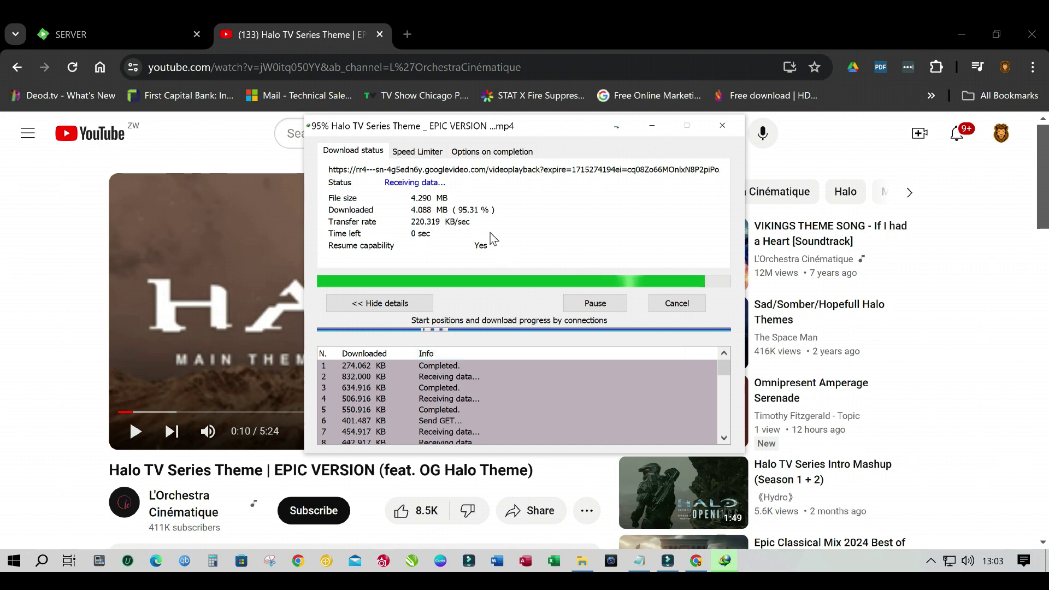
click(465, 154)
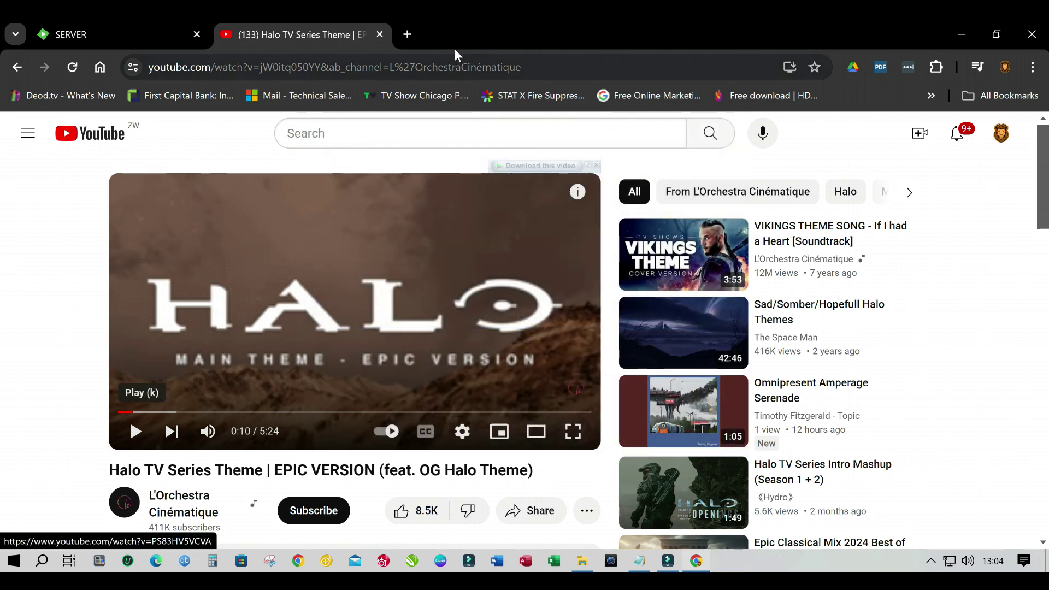
Close the YouTube tab and bring up the E:\MEDIA\SERIES folder in File Explorer
click(379, 35)
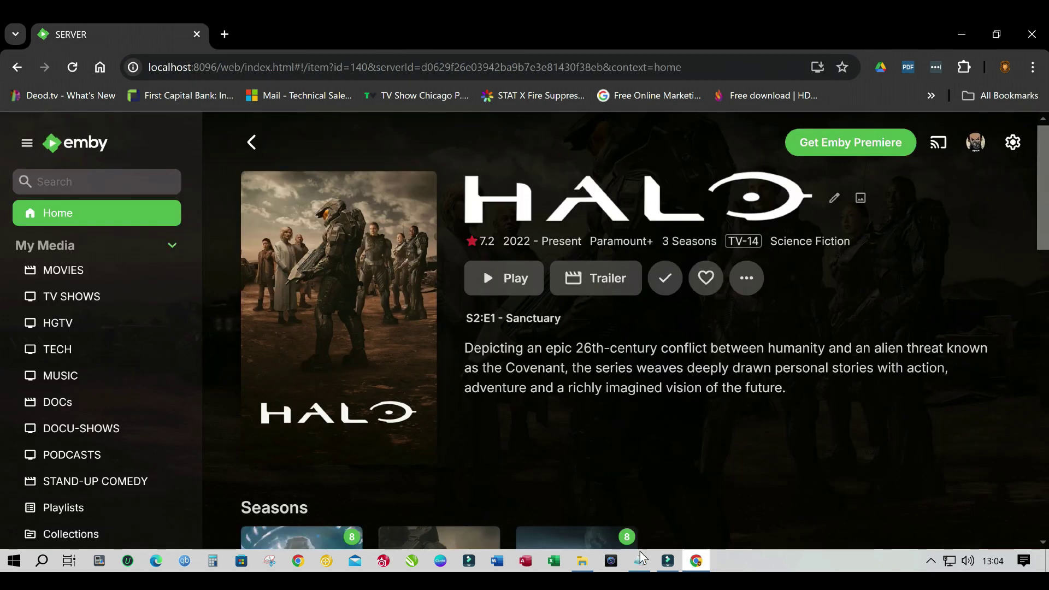
click(584, 561)
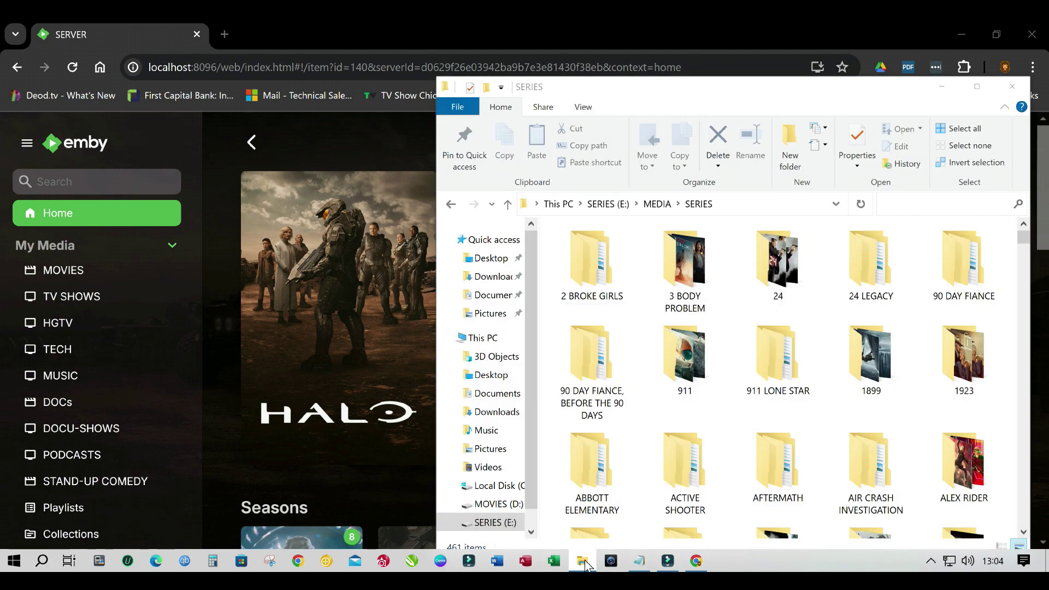
right_click(583, 561)
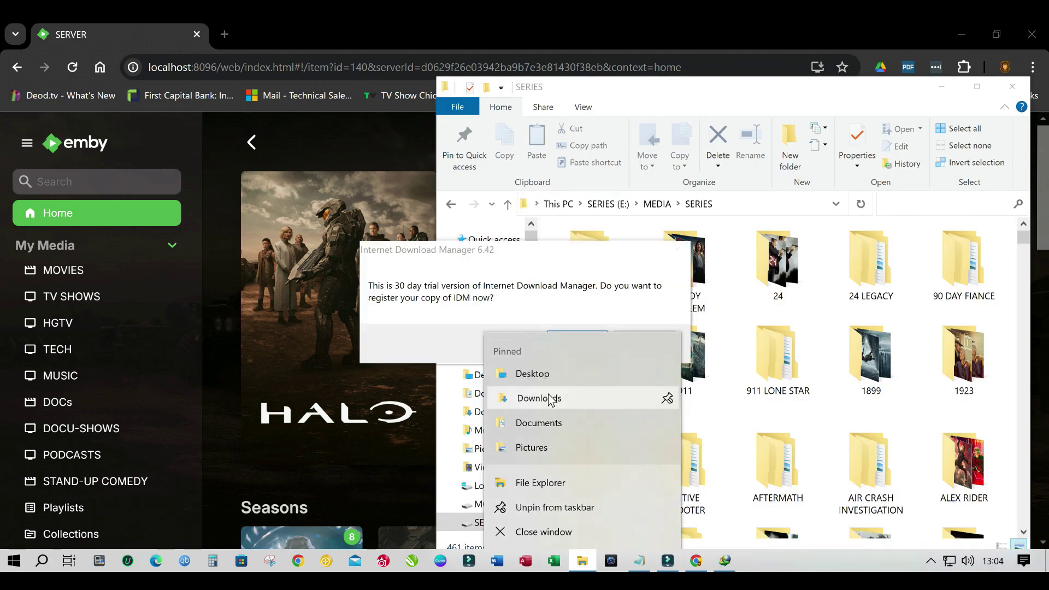
Open Downloads\Video, declining the IDM registration prompt, and select the Halo theme video
click(533, 398)
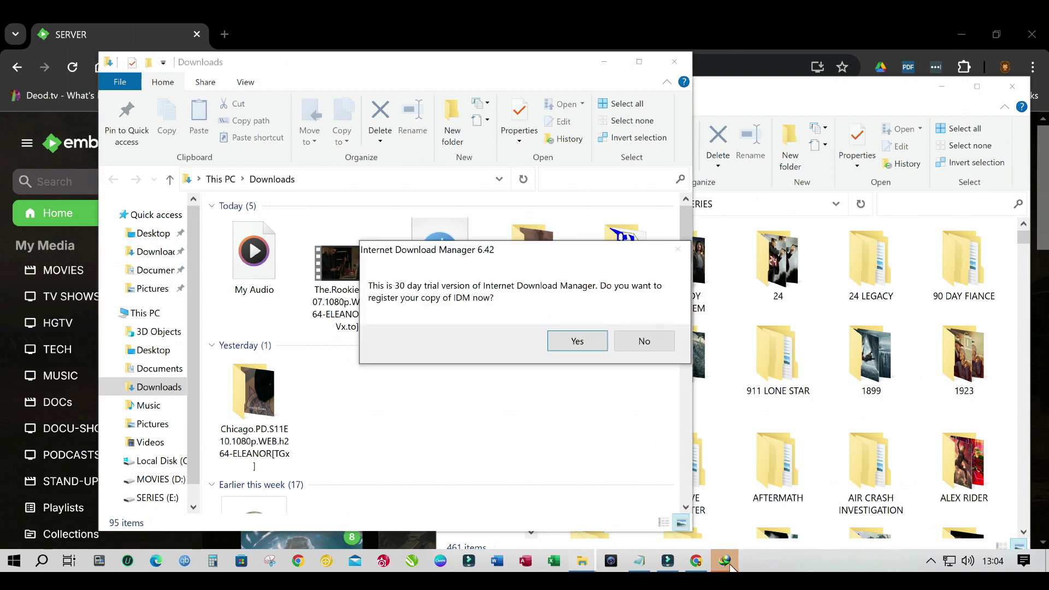
click(644, 340)
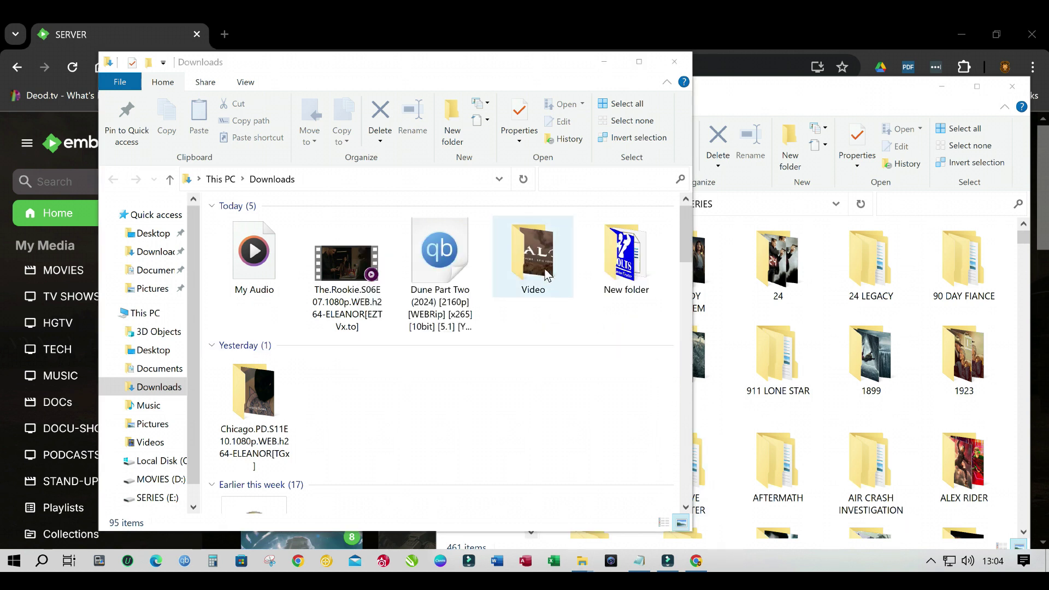
double_click(521, 293)
click(283, 267)
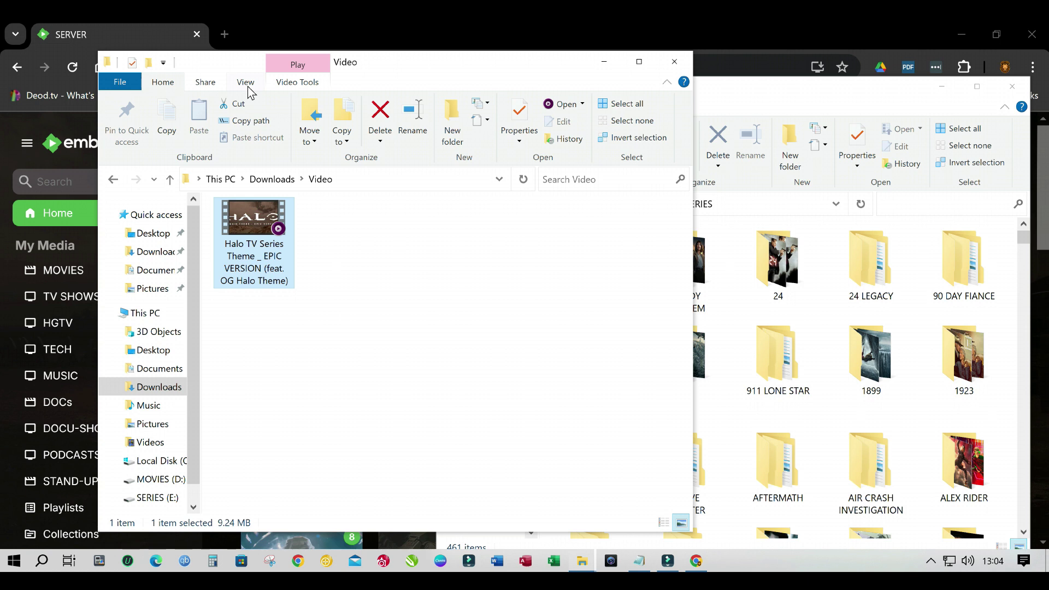
Show file name extensions and rename the Halo theme file from .mp4 to .mp3
click(245, 83)
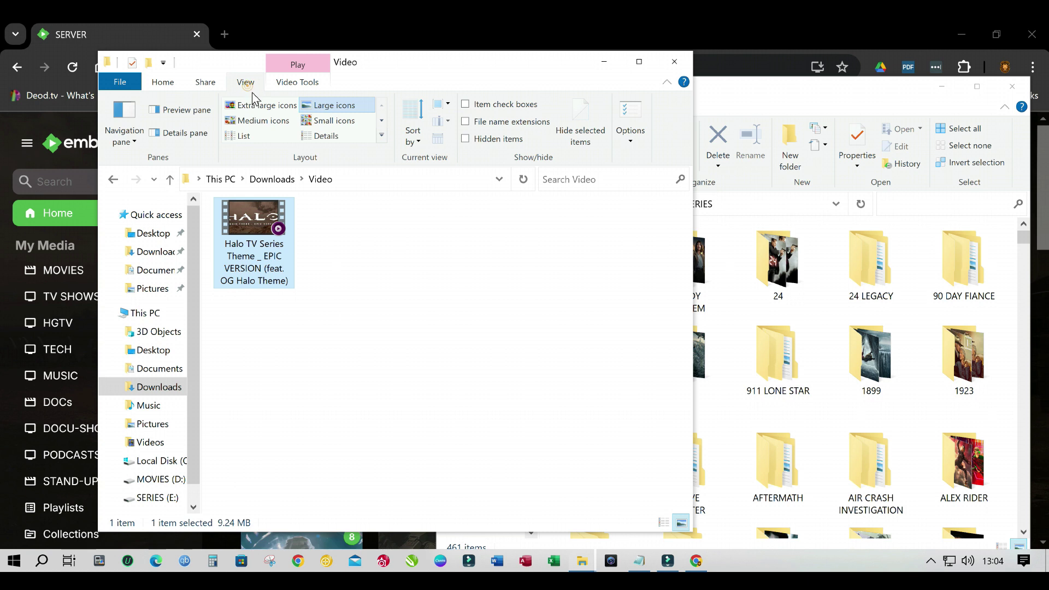
click(476, 123)
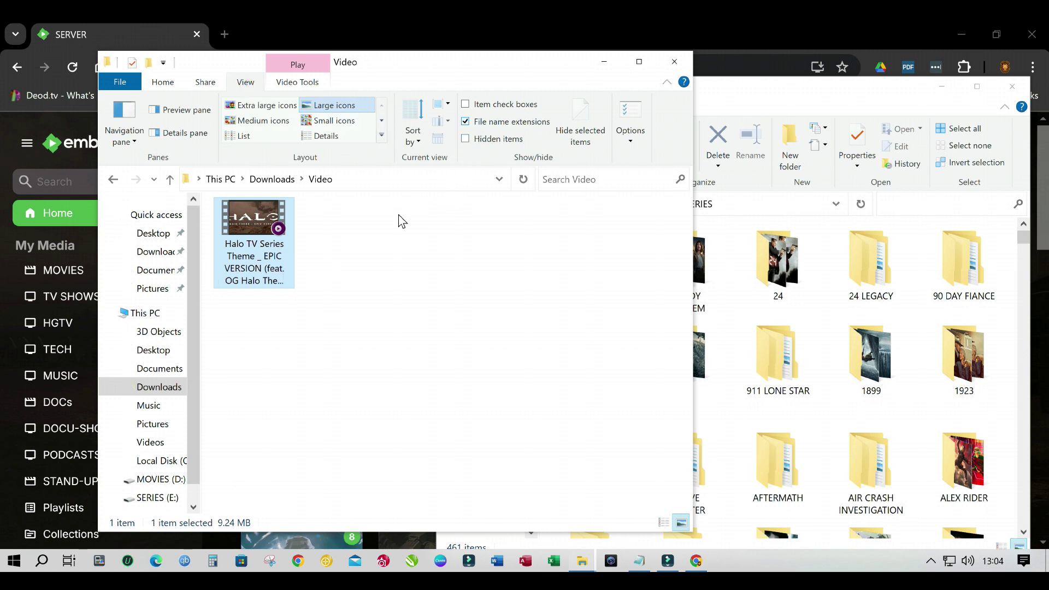
click(278, 283)
key(End)
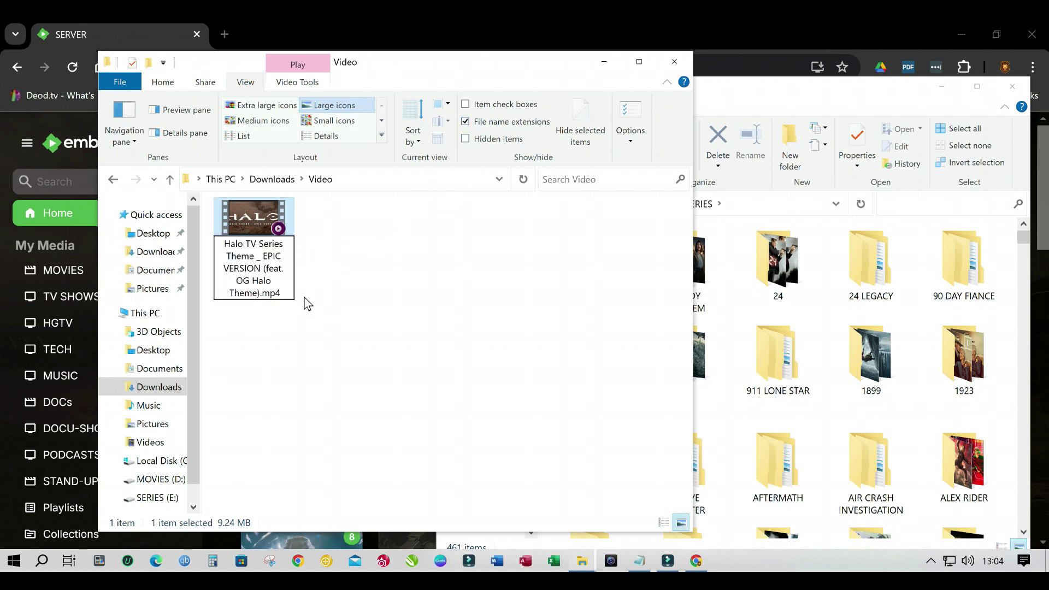
key(BackSpace)
text(3)
key(Return)
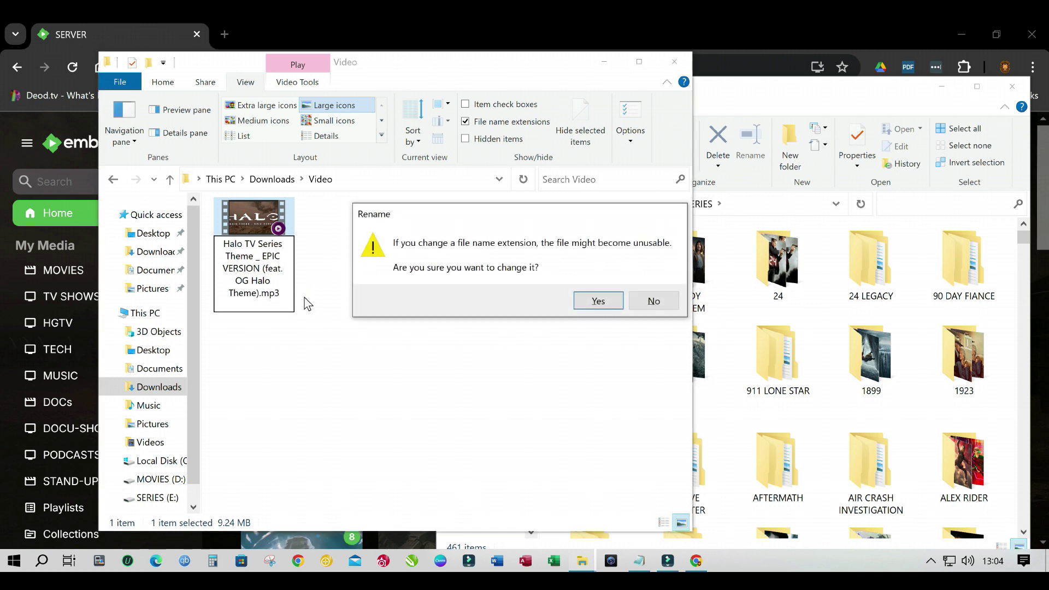
click(596, 304)
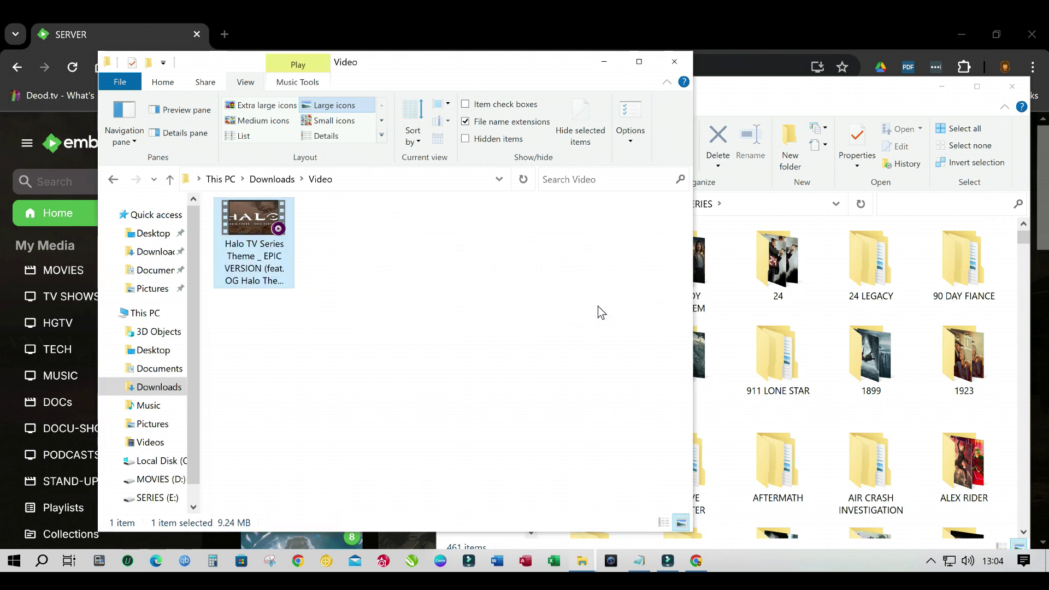
Refresh the Video folder and copy the renamed Halo theme .mp3
right_click(445, 306)
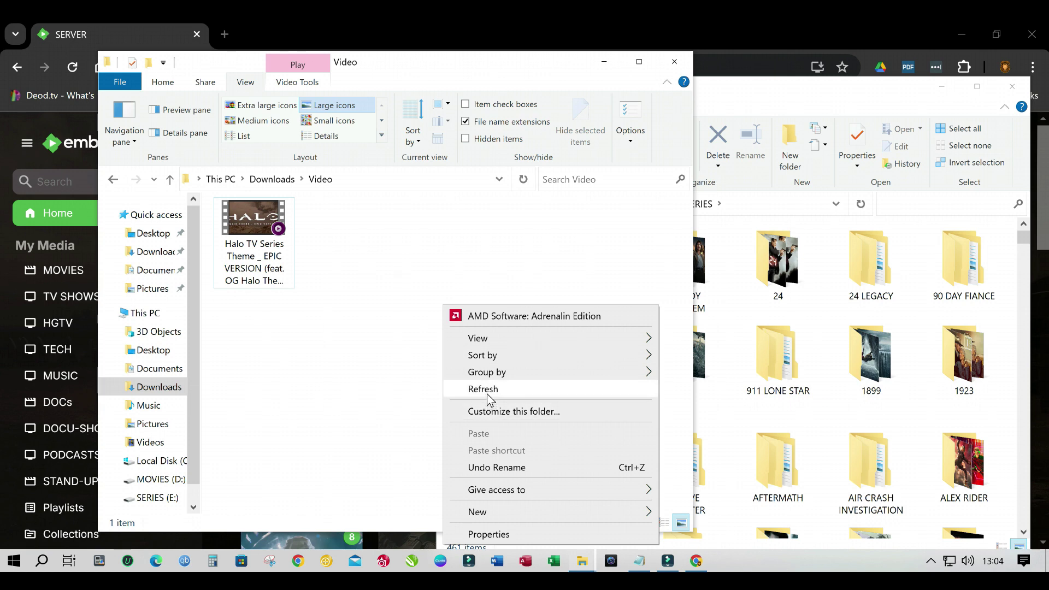
click(483, 388)
click(273, 262)
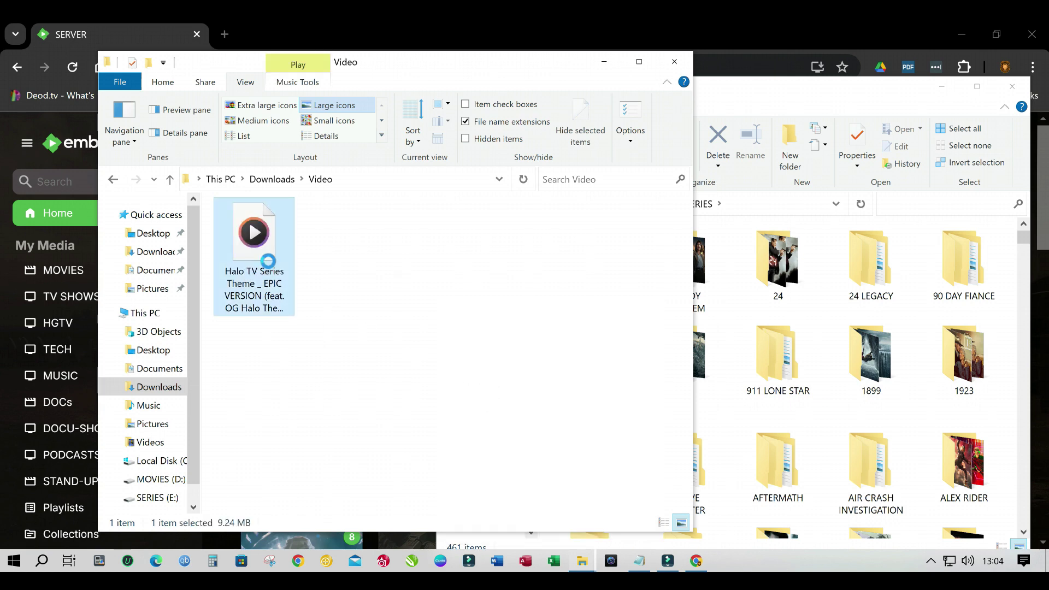
right_click(270, 266)
click(372, 460)
Close the Downloads window and open the HALO folder inside E:\MEDIA\SERIES
click(675, 61)
click(784, 380)
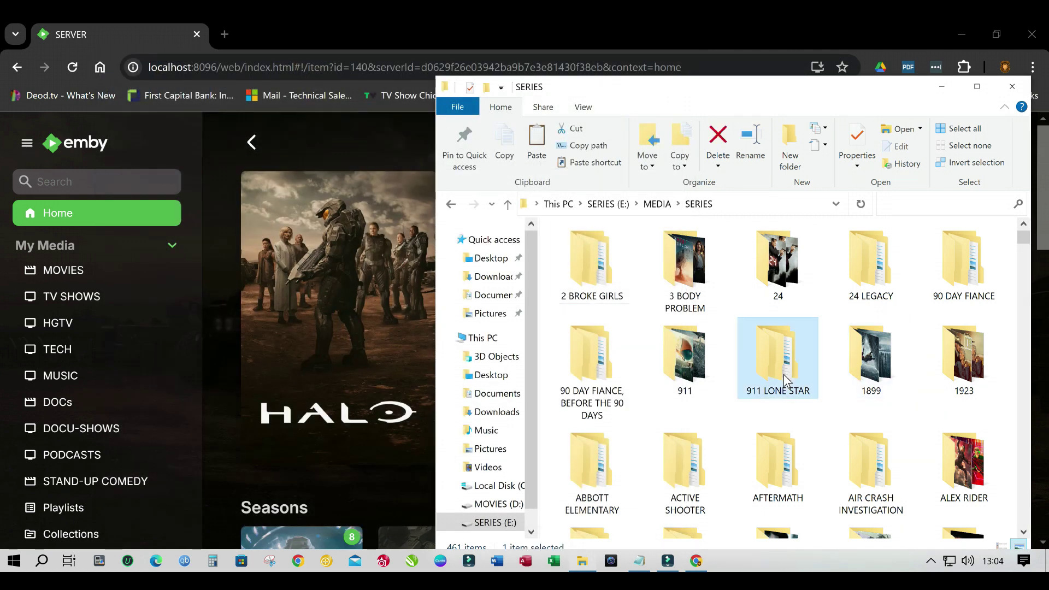
scroll(785, 378, down, 5)
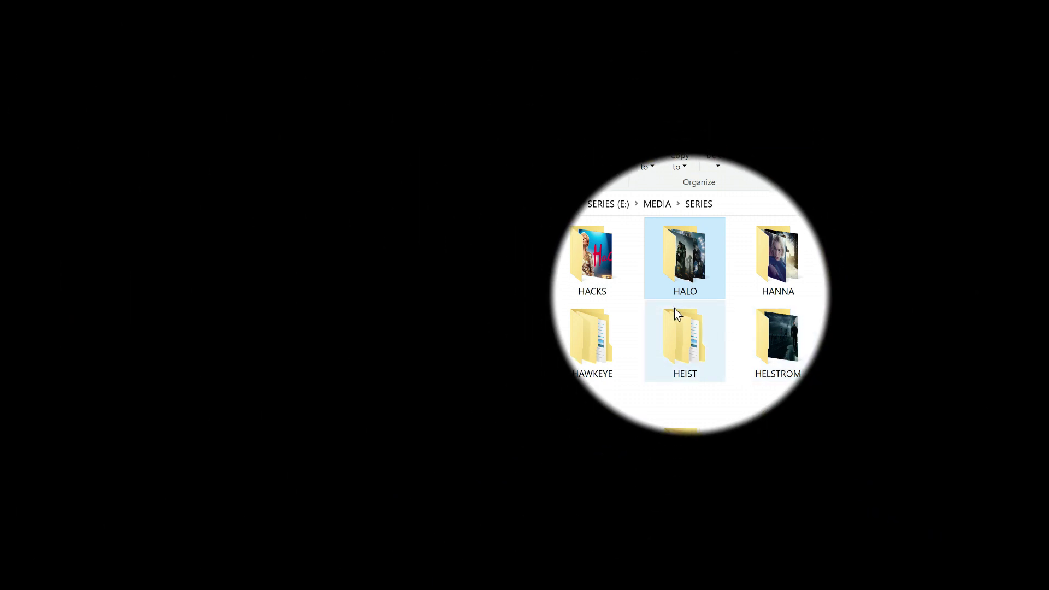
double_click(679, 272)
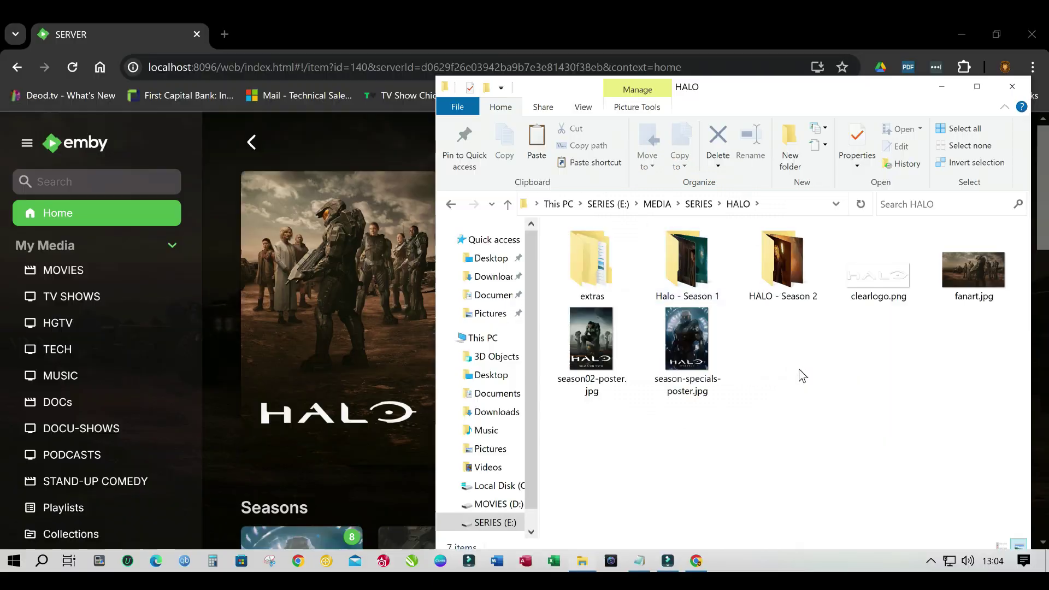
Create a theme-music folder in HALO and paste the Halo theme .mp3 into it
click(783, 140)
text(te)
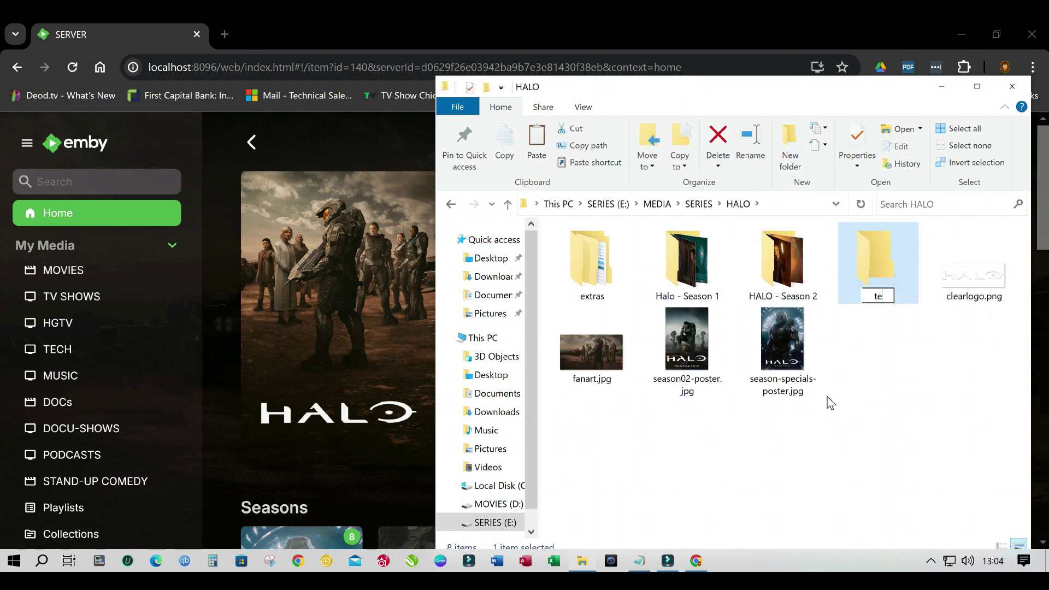
text(eme-music)
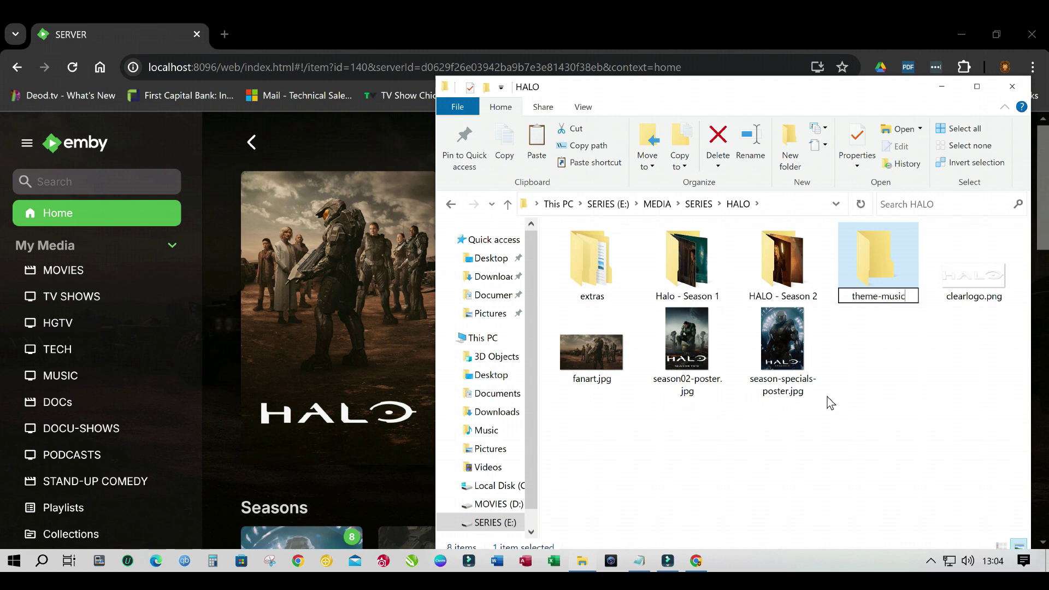
key(Return)
key(Return)
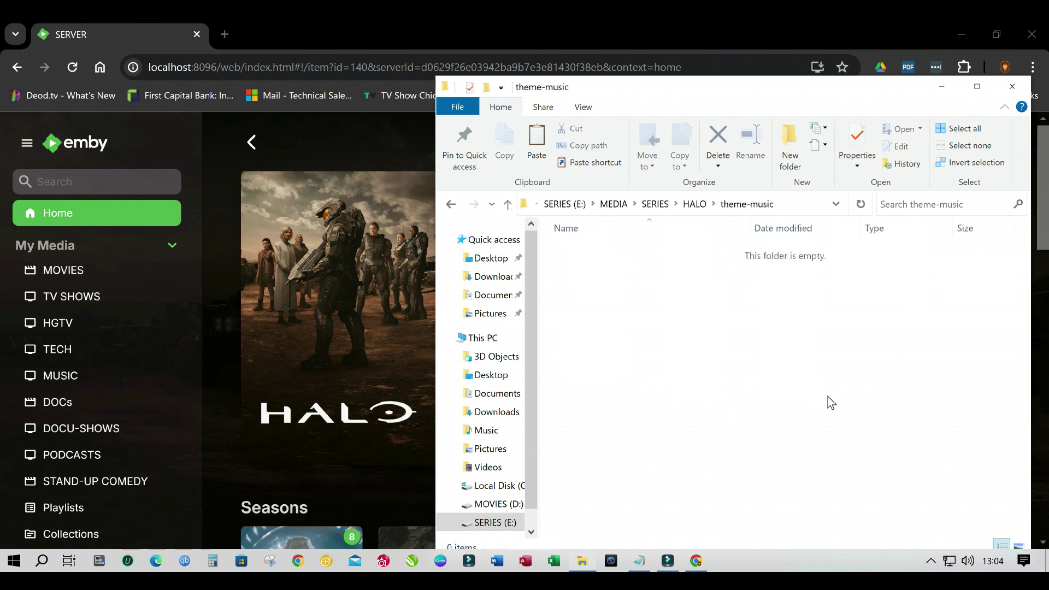
right_click(625, 301)
click(677, 428)
right_click(677, 365)
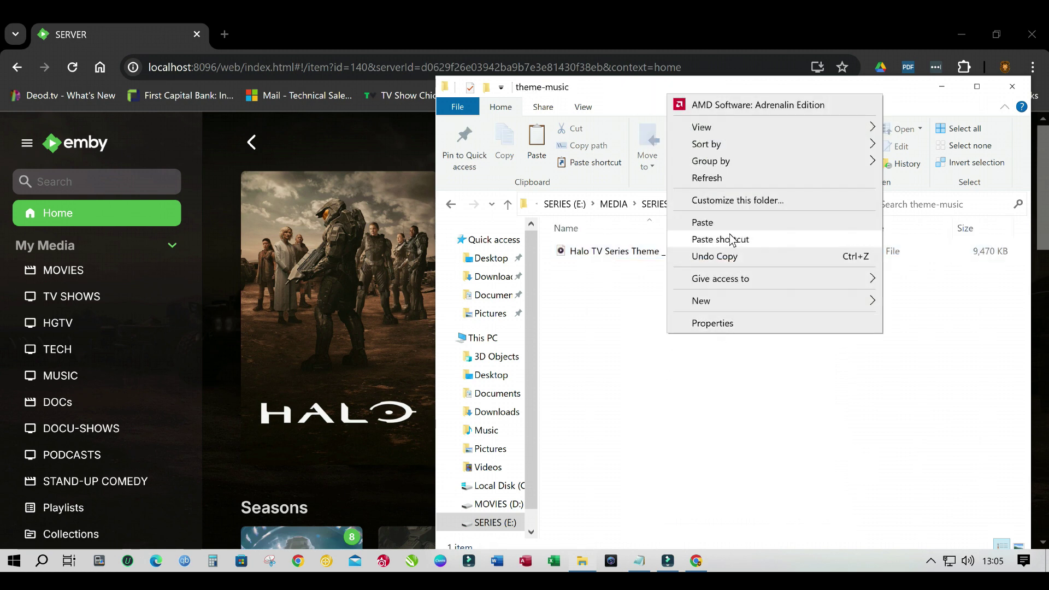
click(721, 183)
Close File Explorer and run Scan Library Files on Emby's TV SHOWS library
click(1013, 87)
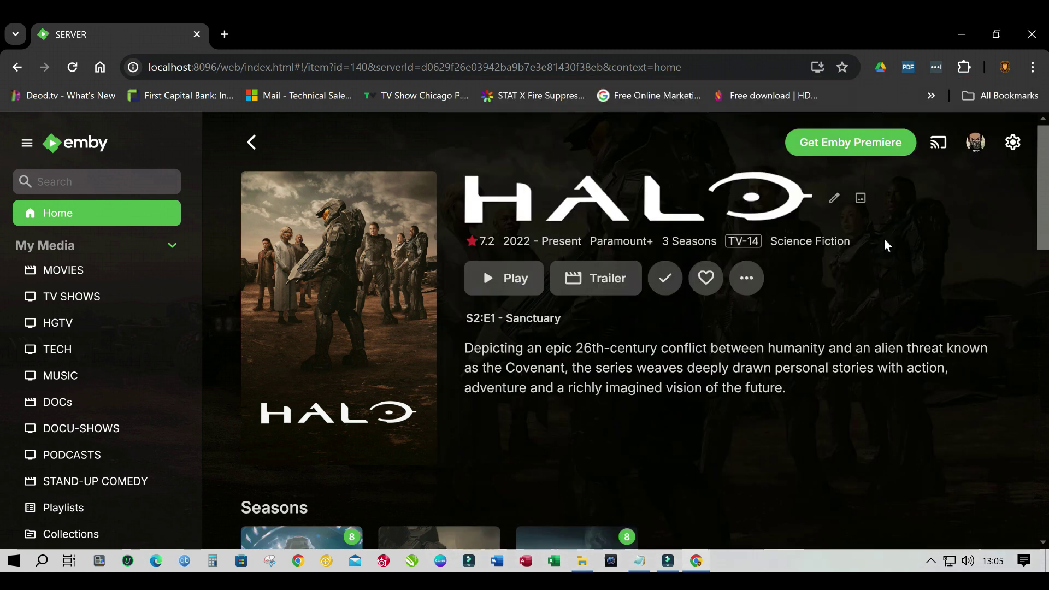
click(81, 220)
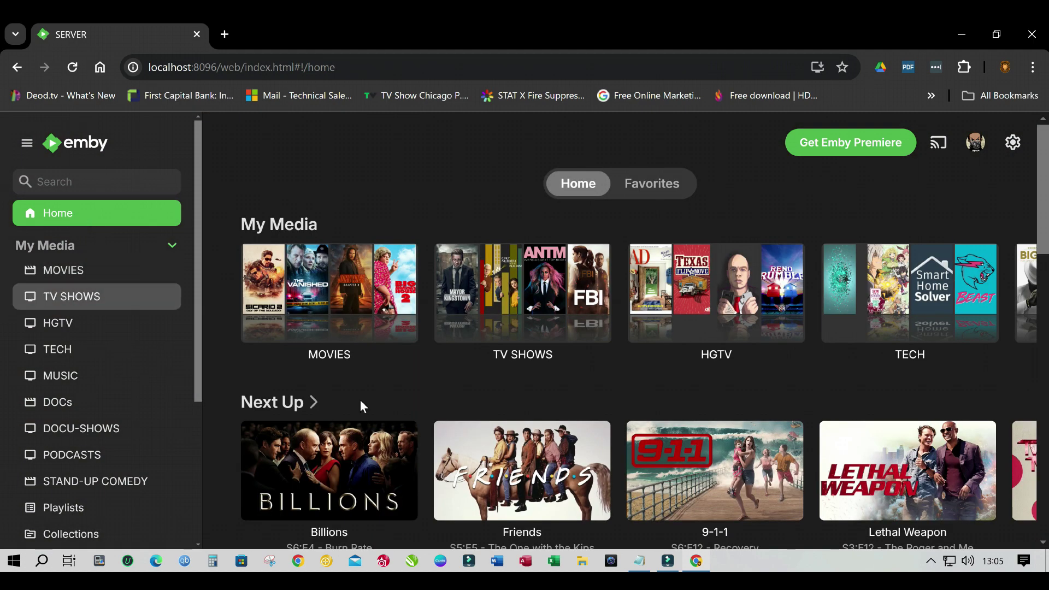
click(595, 327)
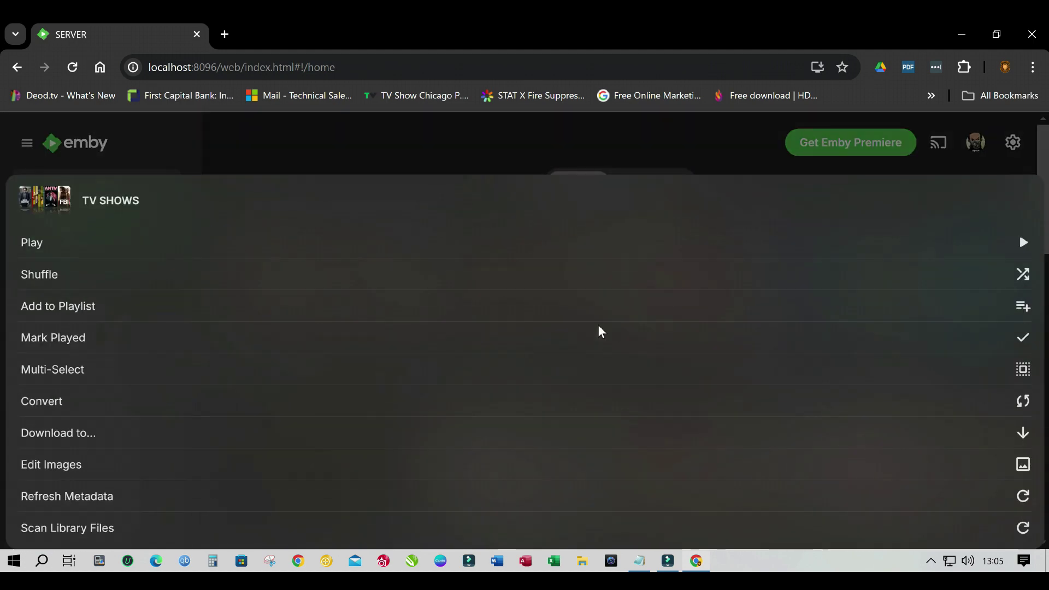
click(597, 531)
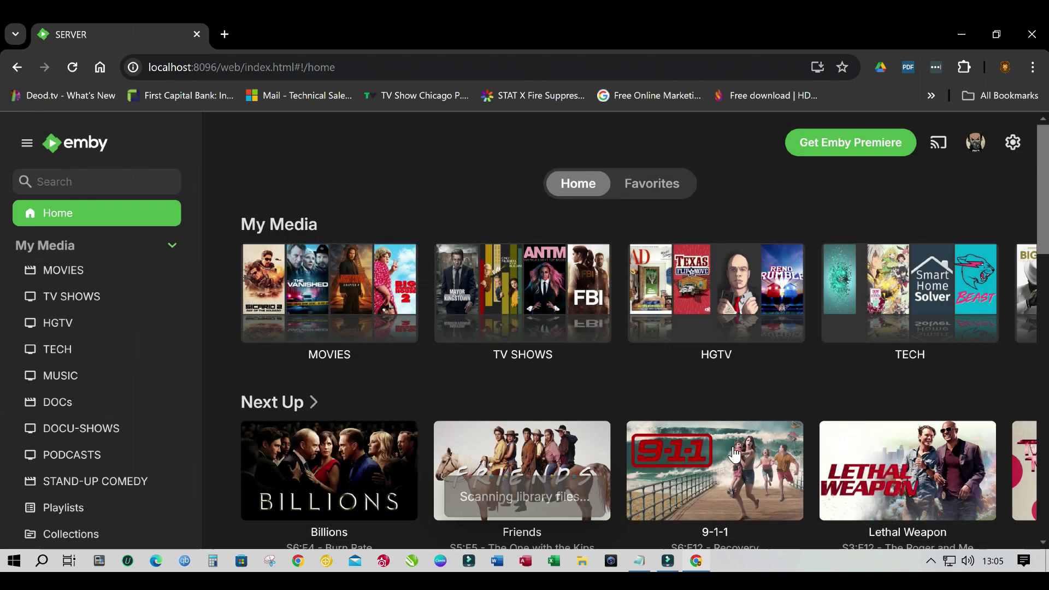
Page the Latest TV Shows row right until Halo appears
scroll(920, 374, down, 1)
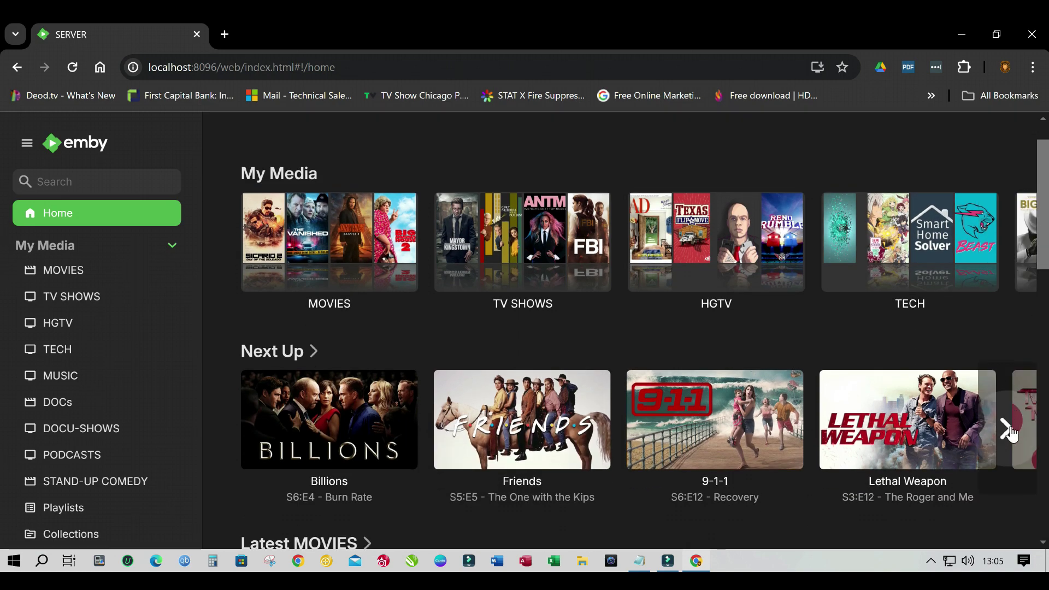
click(1008, 428)
drag(1041, 266, 1045, 366)
scroll(1009, 433, down, 2)
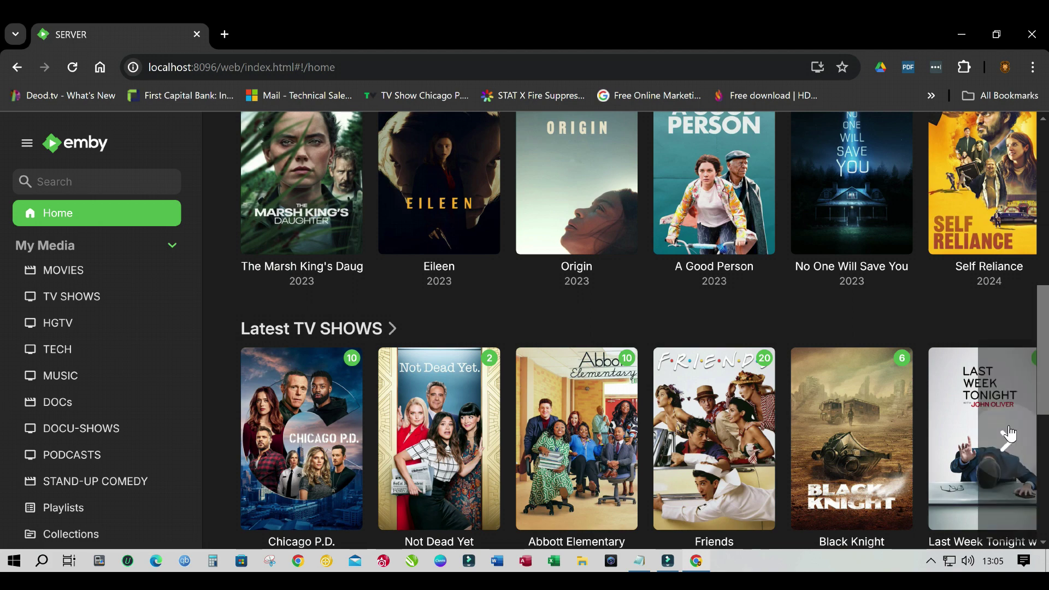
click(1007, 442)
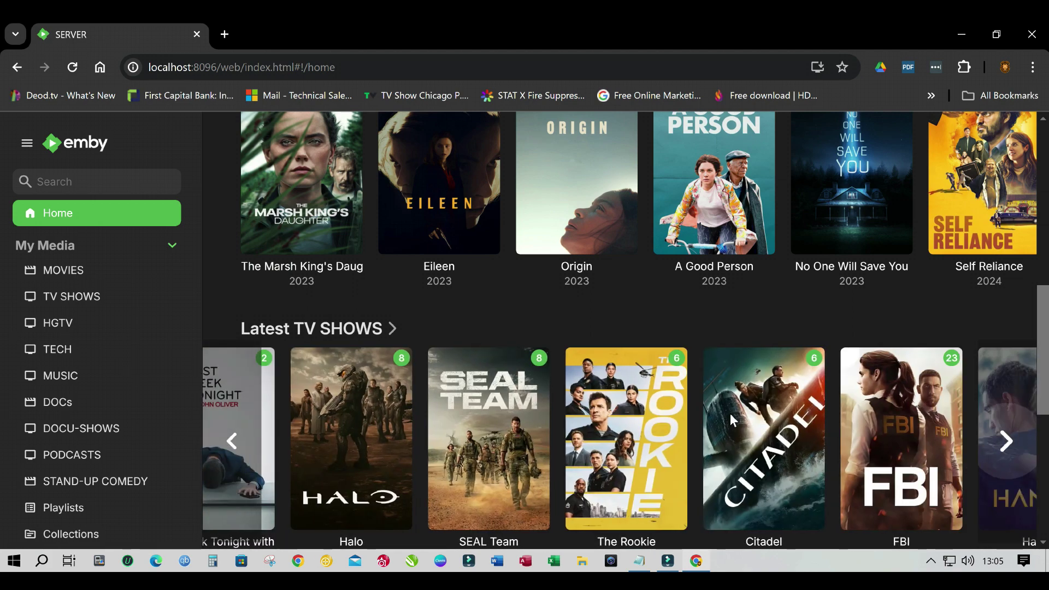